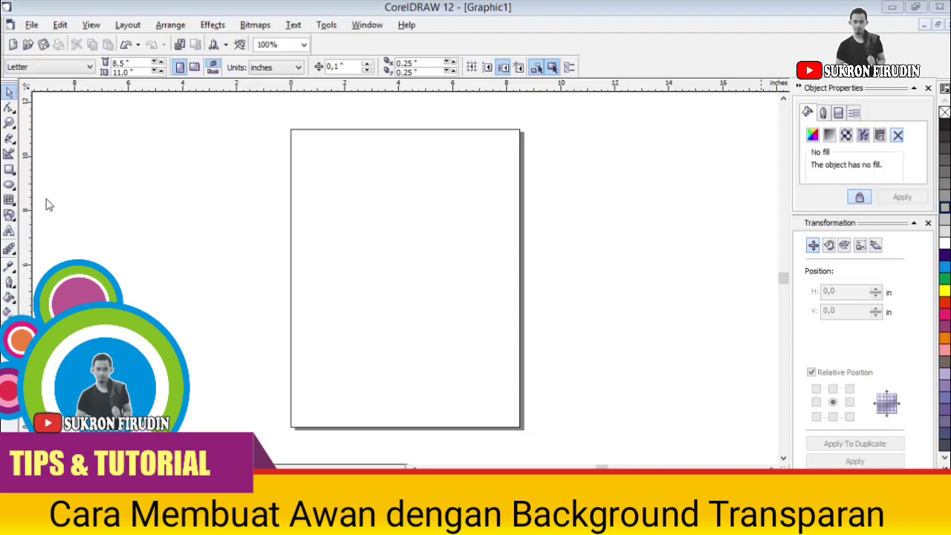
# Drag out four overlapping ellipses in a row near the page's upper left
pyautogui.click(10, 186)
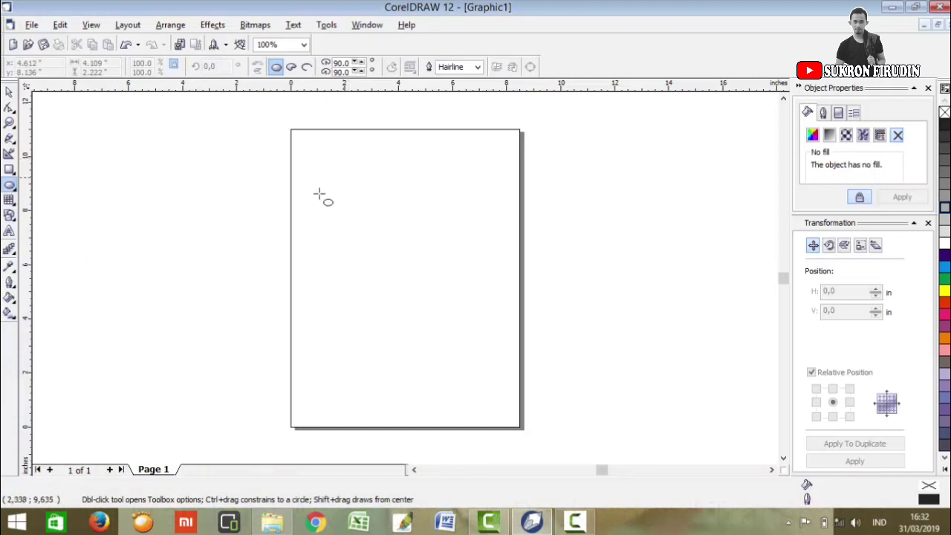
pyautogui.moveTo(305, 205); pyautogui.dragTo(352, 242)
pyautogui.moveTo(336, 195); pyautogui.dragTo(378, 232)
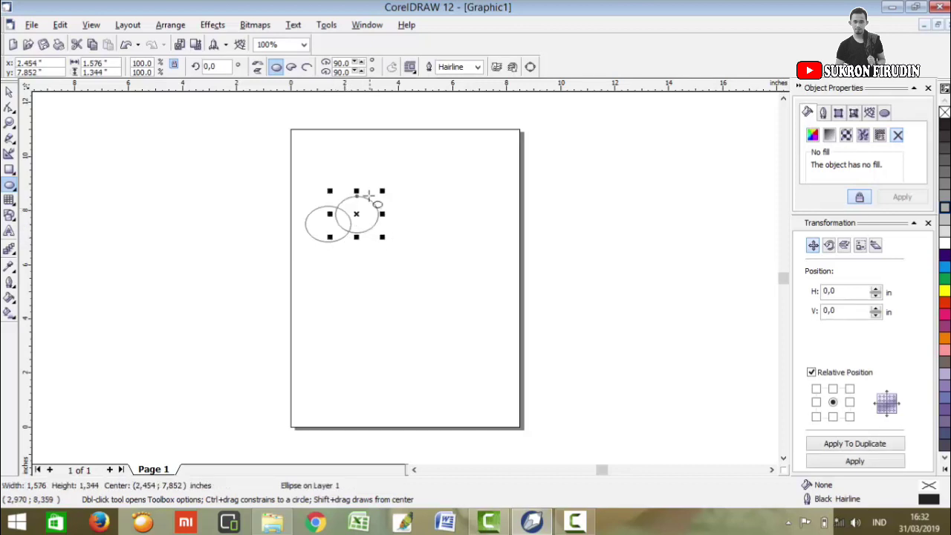
pyautogui.moveTo(365, 184)
pyautogui.mouseDown()
pyautogui.moveTo(378, 216)
pyautogui.moveTo(432, 238)
pyautogui.mouseUp()
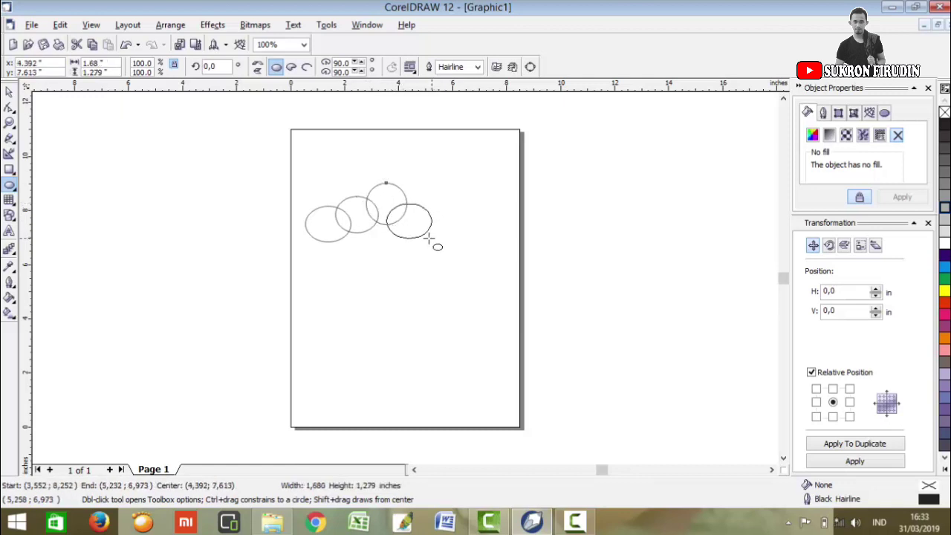
pyautogui.moveTo(432, 238); pyautogui.dragTo(440, 238)
# Delete the stray small ellipse and nudge the rightmost ellipse slightly up and right
pyautogui.press('Delete')
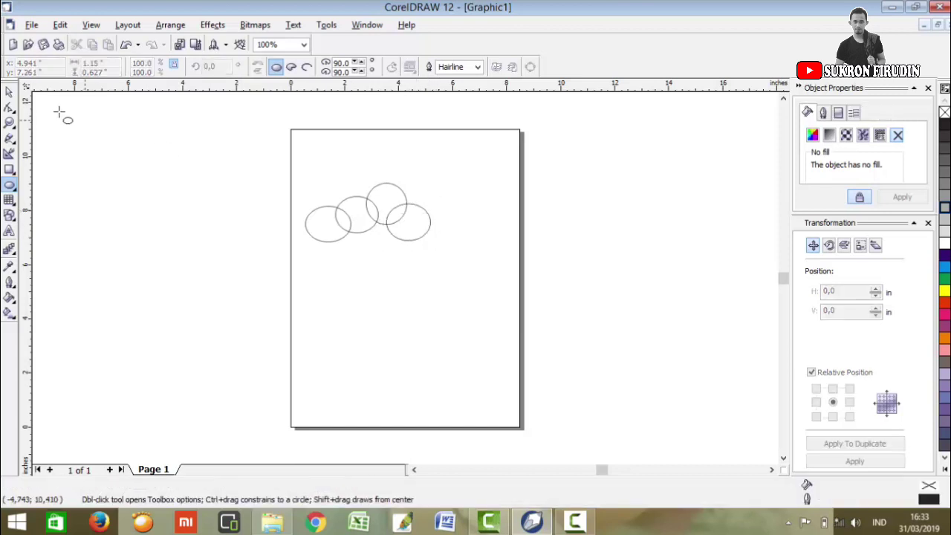
pyautogui.press('space')
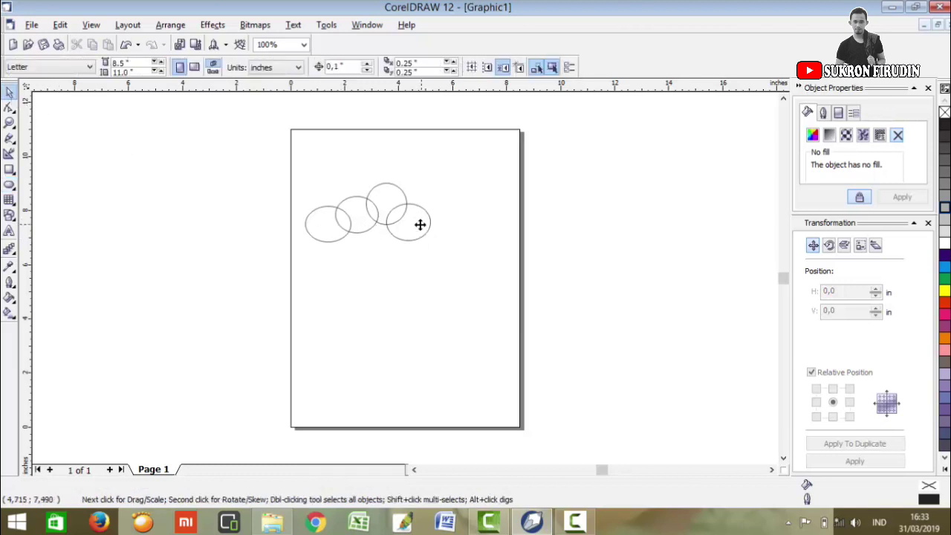
pyautogui.click(414, 222)
pyautogui.moveTo(410, 221); pyautogui.dragTo(414, 214)
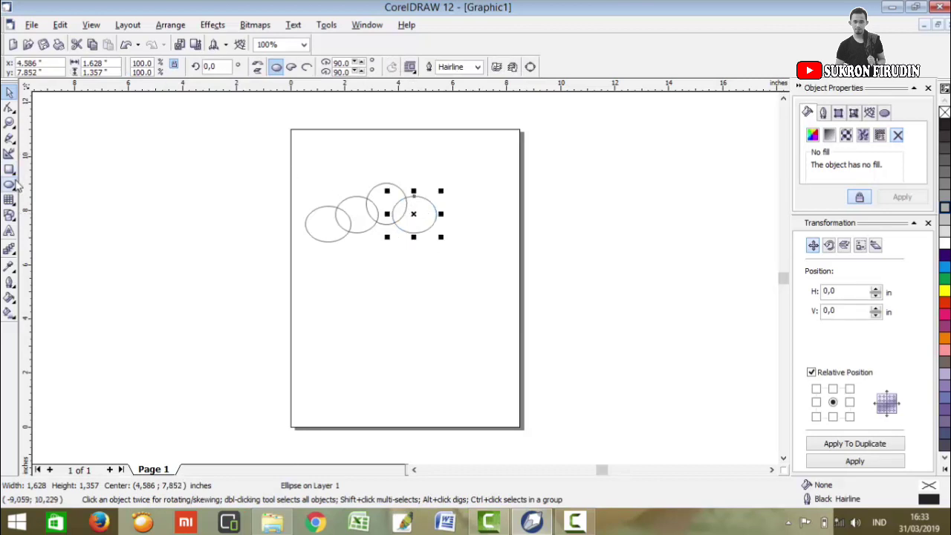
# Add a fifth small ellipse at the right end and a wide, flat ellipse below the row
pyautogui.click(12, 184)
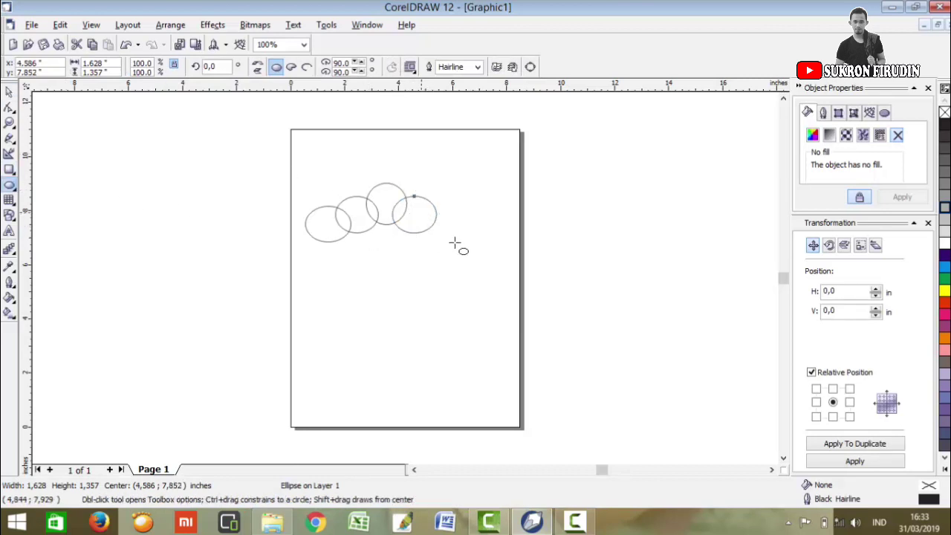
pyautogui.moveTo(421, 212)
pyautogui.mouseDown()
pyautogui.moveTo(471, 243)
pyautogui.moveTo(441, 222)
pyautogui.mouseUp()
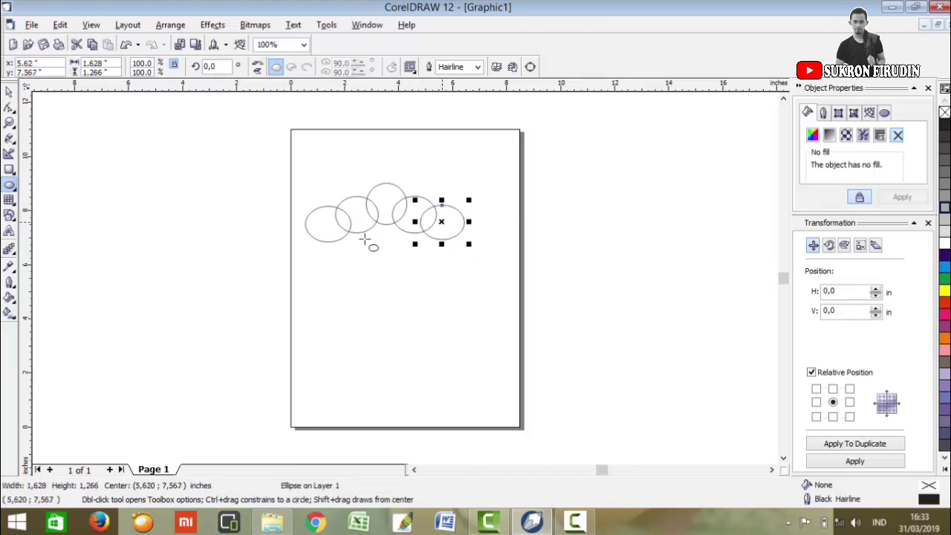
pyautogui.moveTo(349, 245); pyautogui.dragTo(438, 283)
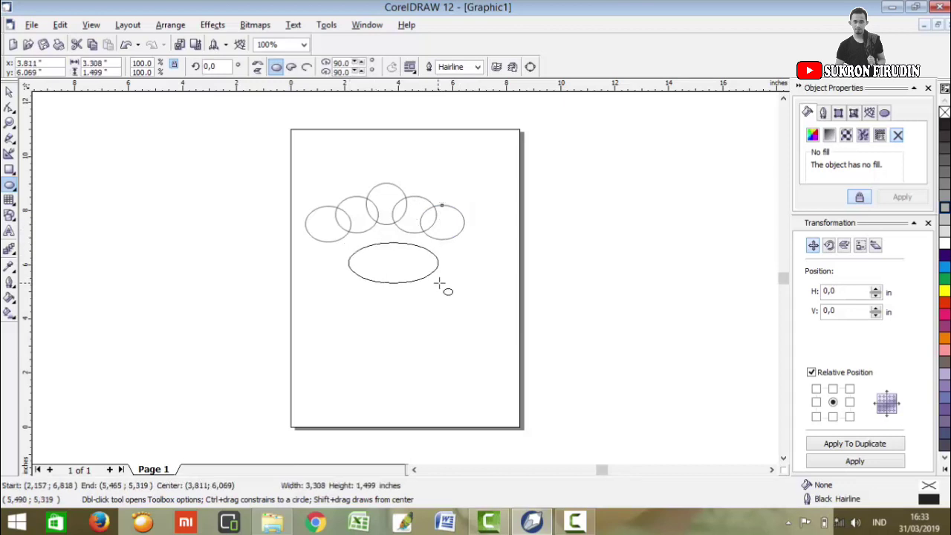
pyautogui.moveTo(438, 283); pyautogui.dragTo(449, 285)
# Move the wide ellipse up under the circles and marquee-select all six ellipses
pyautogui.moveTo(400, 263); pyautogui.dragTo(386, 231)
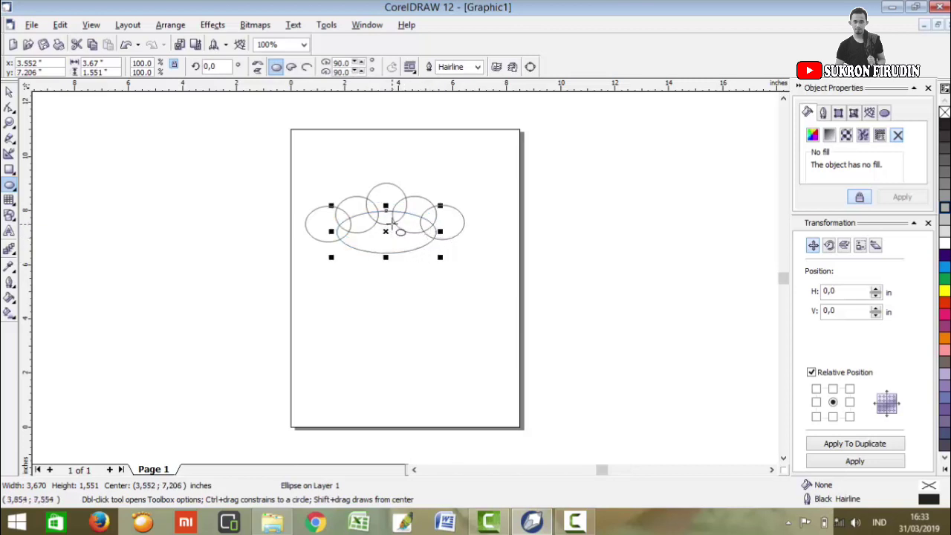
pyautogui.press('Escape')
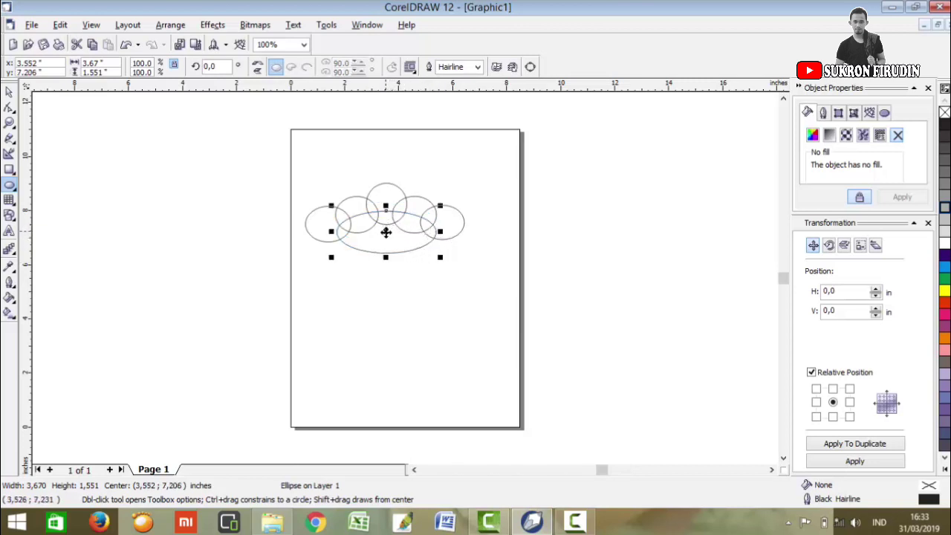
pyautogui.moveTo(386, 230); pyautogui.dragTo(385, 226)
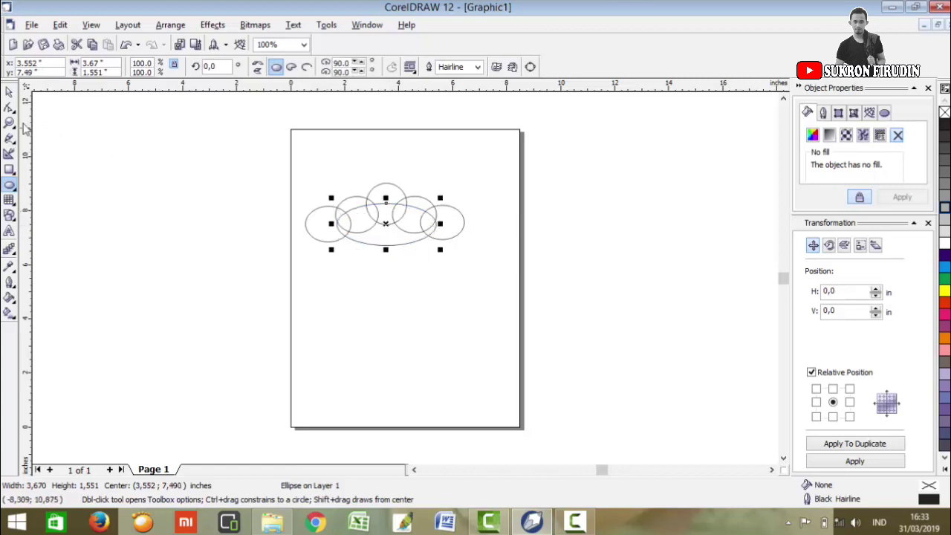
pyautogui.click(10, 92)
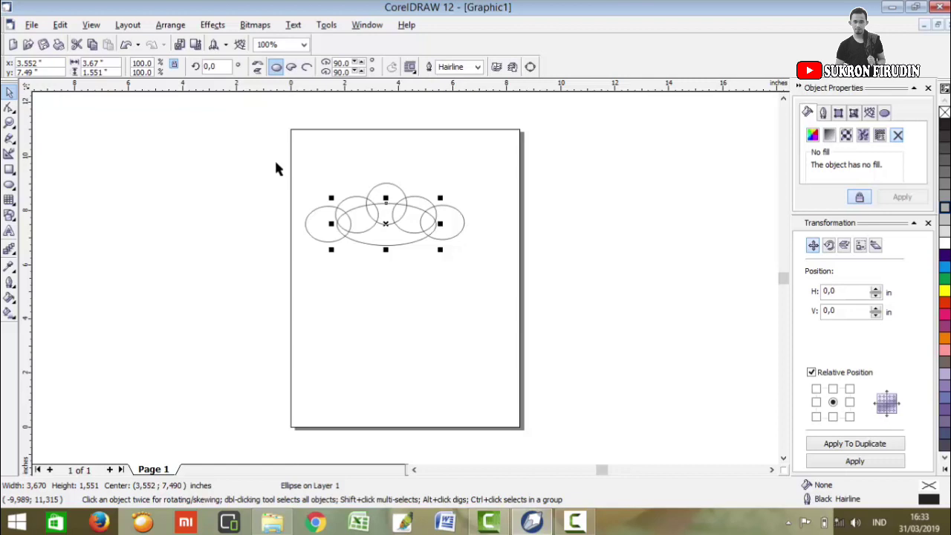
pyautogui.moveTo(270, 156); pyautogui.dragTo(453, 275)
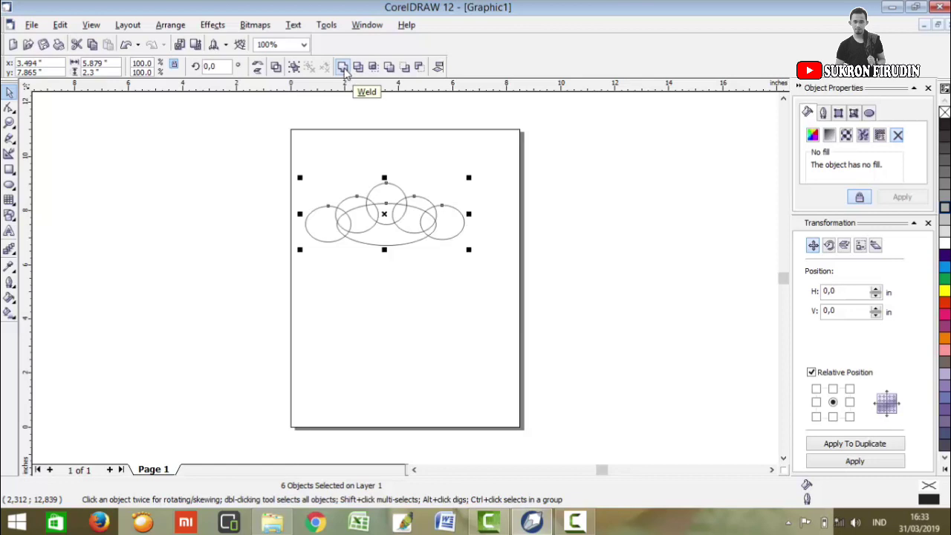
# Weld the six selected ellipses into one cloud curve and fill it Cyan
pyautogui.click(344, 68)
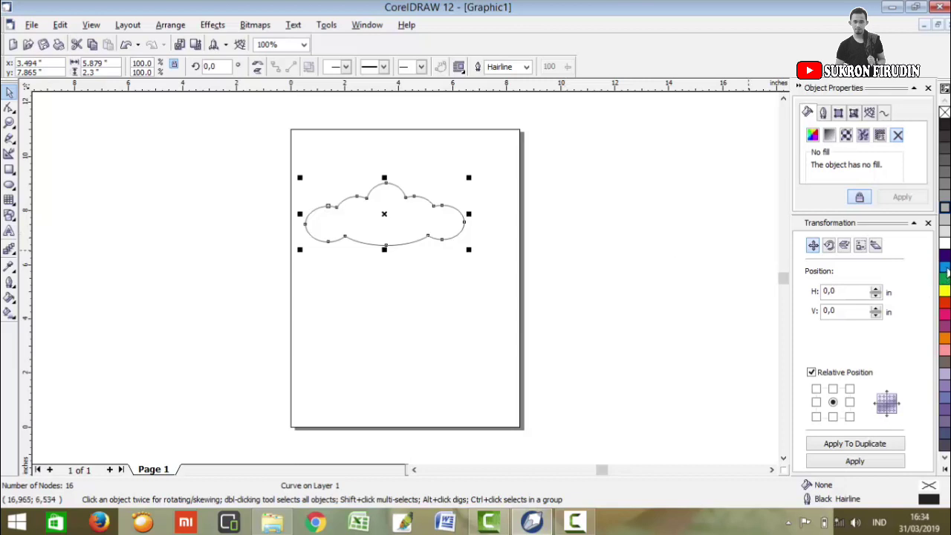
pyautogui.click(946, 272)
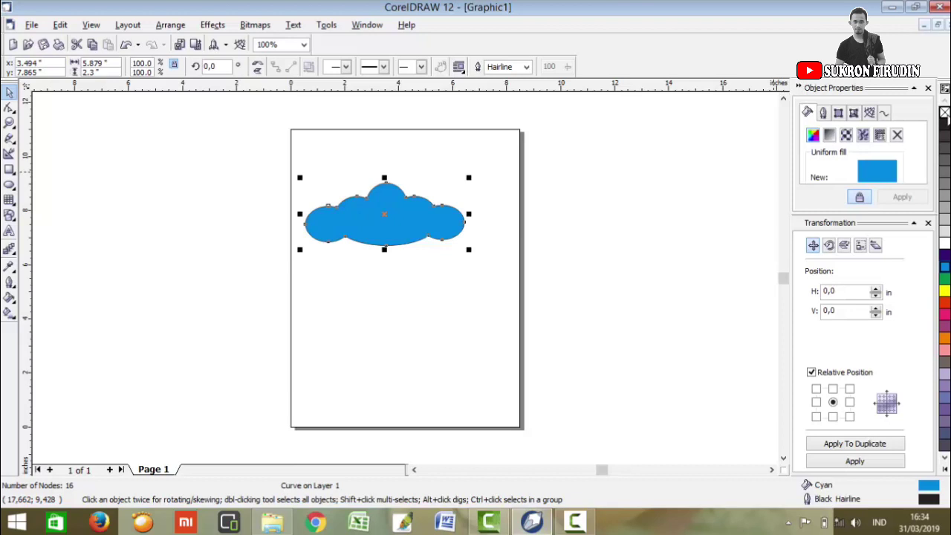
# Remove the cloud's outline with No Color and duplicate the cloud
pyautogui.rightClick(945, 112)
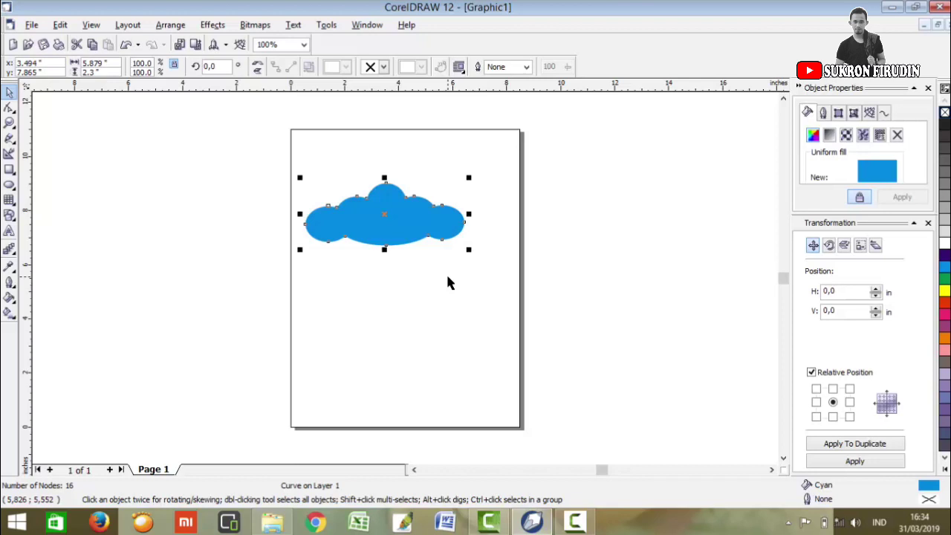
pyautogui.hotkey('ctrl', 'd')
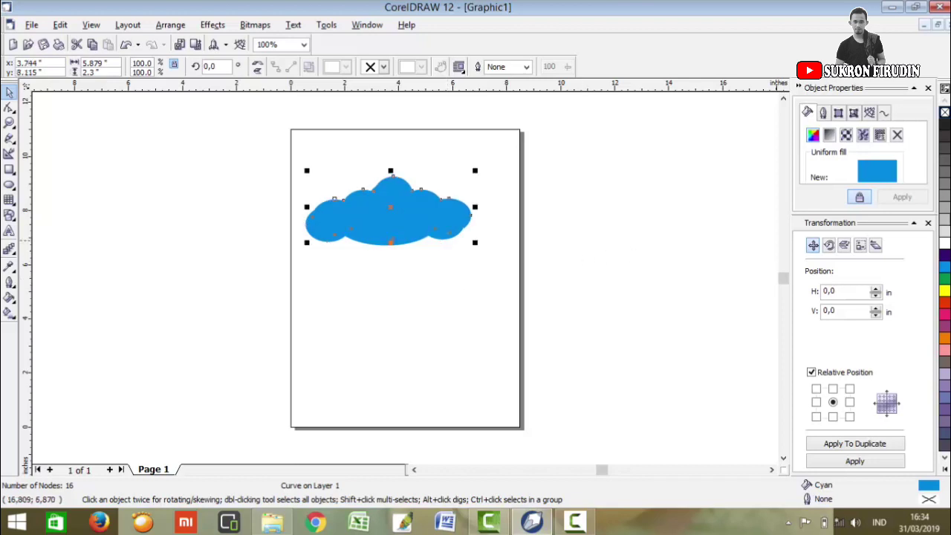
# Colour the duplicate 30% Black and order it behind the blue cloud
pyautogui.click(946, 214)
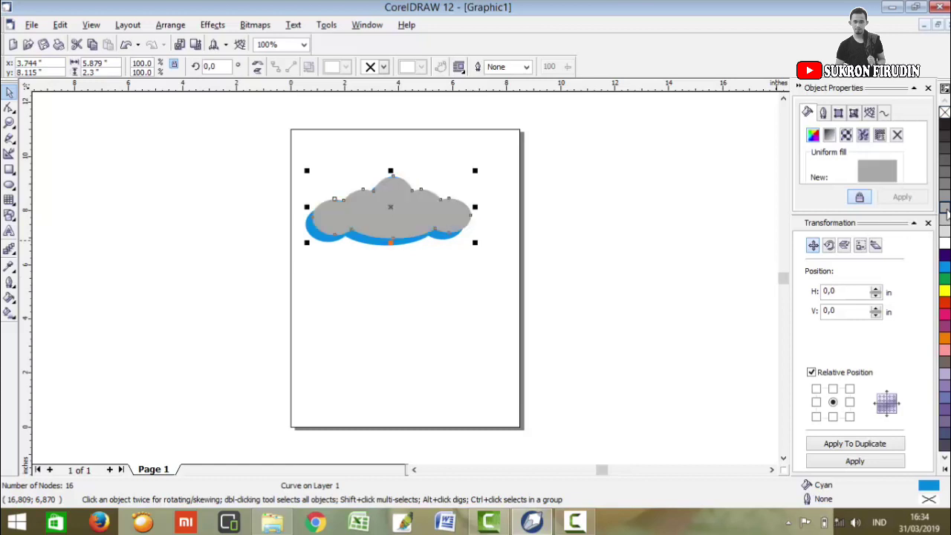
pyautogui.moveTo(395, 219); pyautogui.dragTo(418, 291)
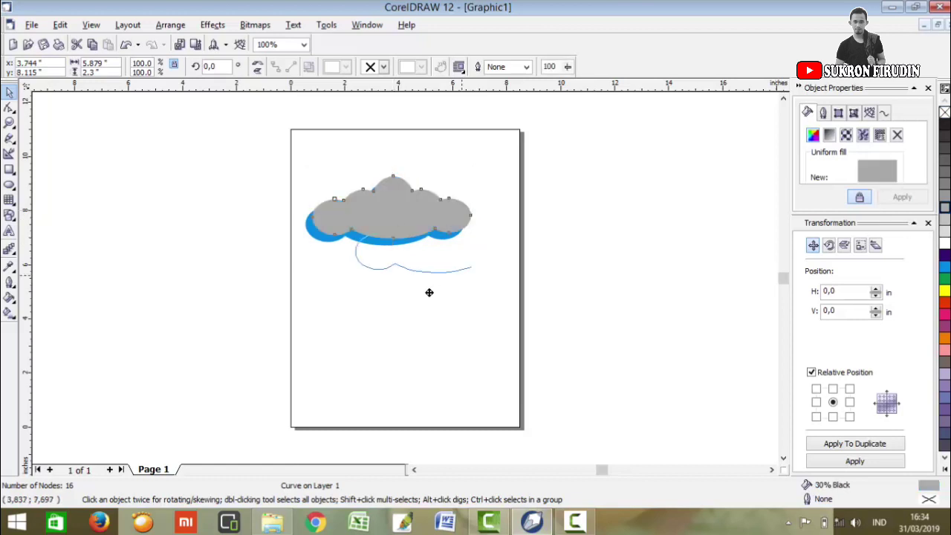
pyautogui.rightClick(418, 292)
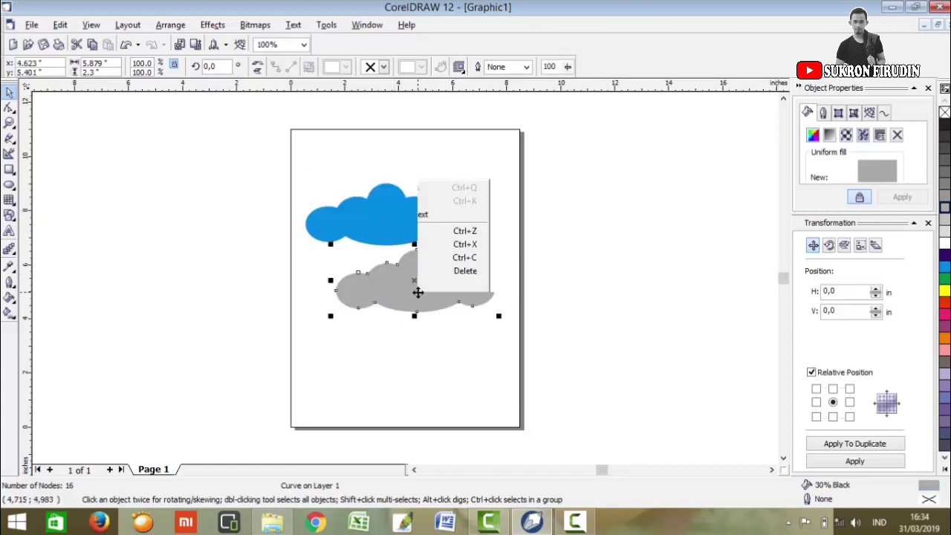
pyautogui.moveTo(460, 184)
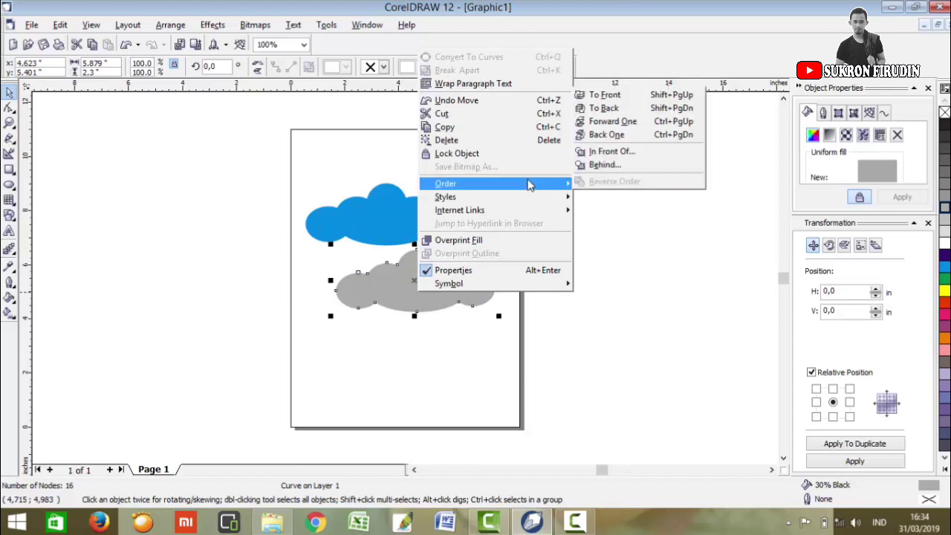
pyautogui.click(601, 165)
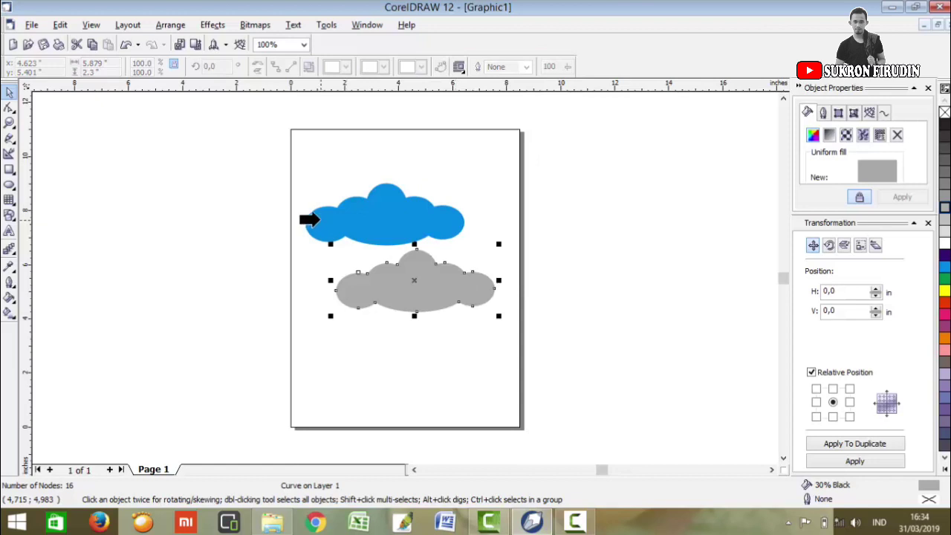
pyautogui.click(318, 217)
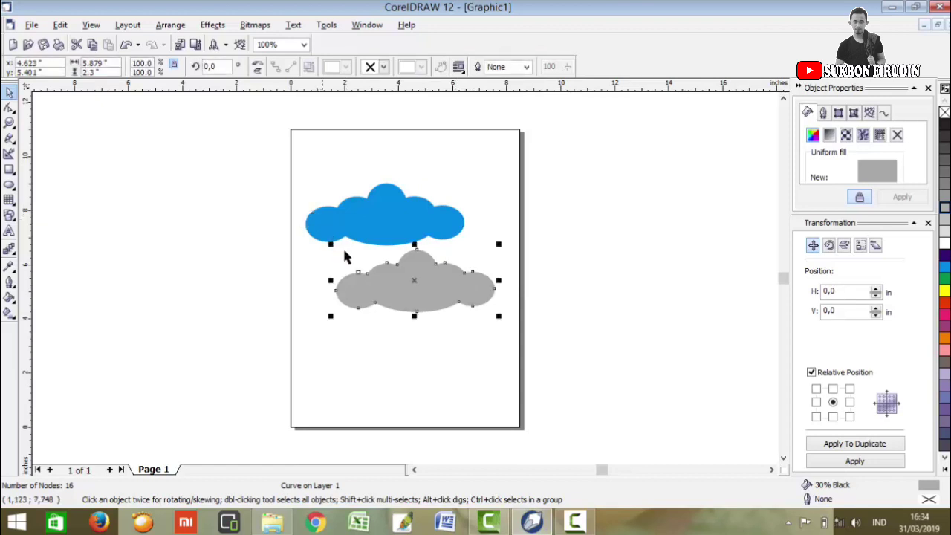
# Position the grey cloud just below the blue one so it reads as a drop shadow
pyautogui.moveTo(402, 293); pyautogui.dragTo(372, 223)
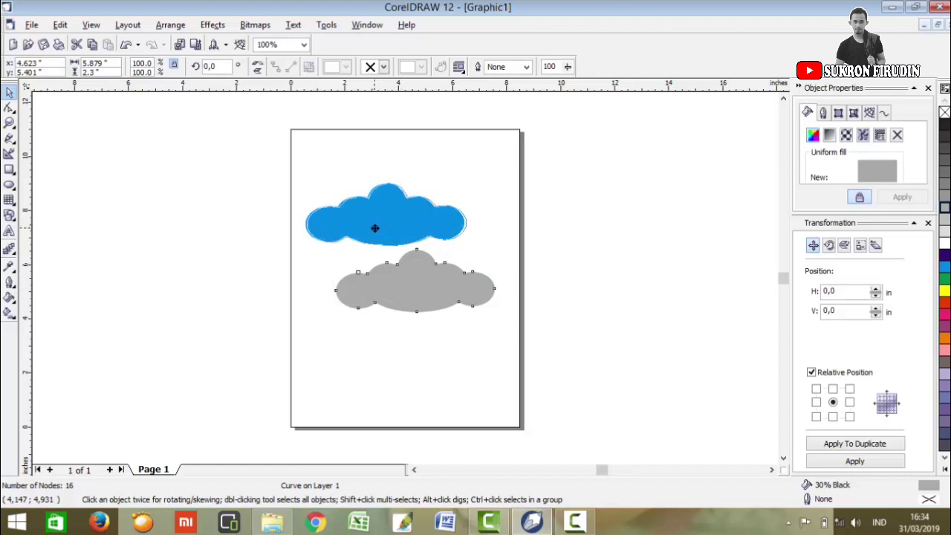
pyautogui.moveTo(372, 223); pyautogui.dragTo(371, 228)
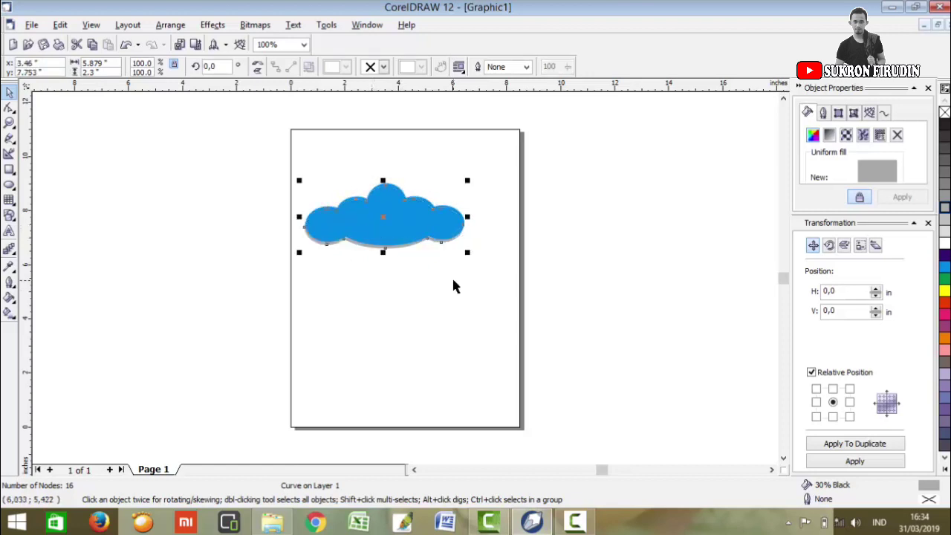
pyautogui.click(435, 290)
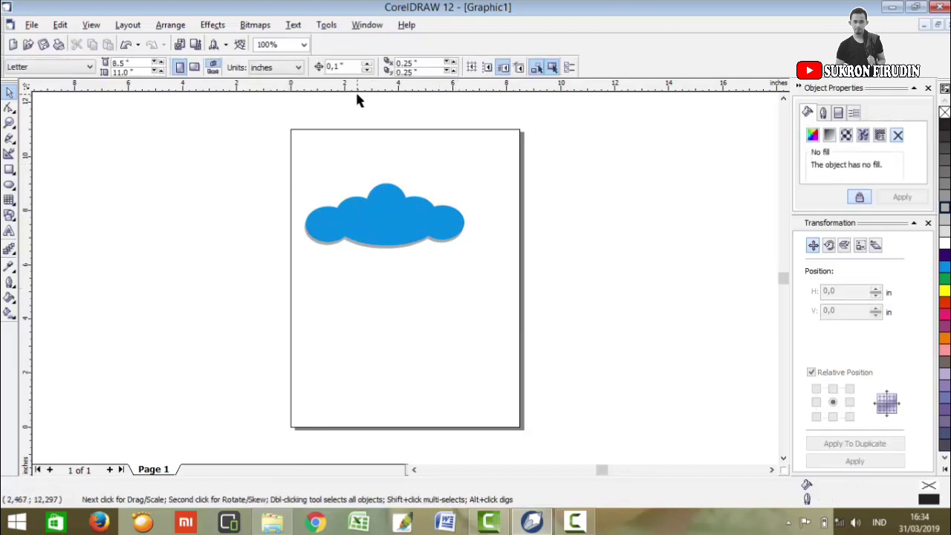
# Apply a top-to-bottom linear fountain fill to the blue cloud, its end extended below the base
pyautogui.click(10, 313)
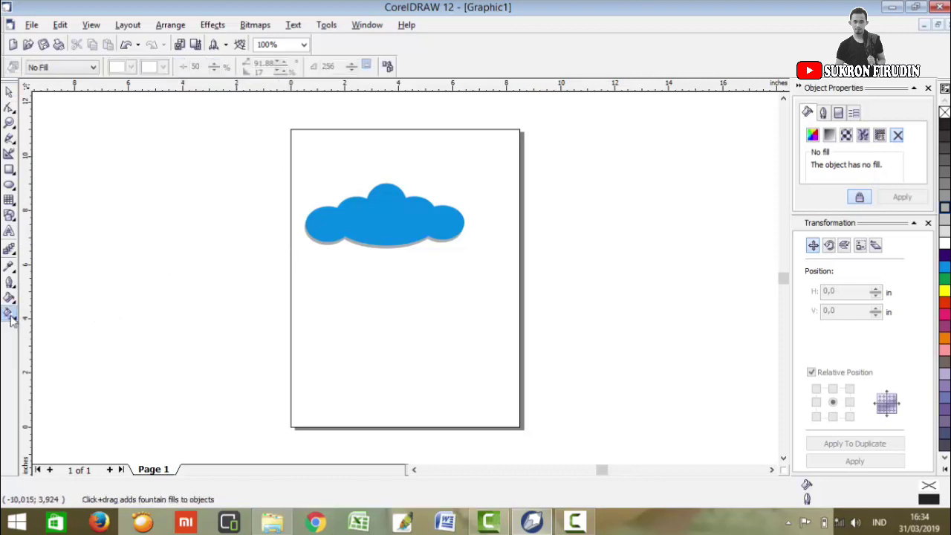
pyautogui.click(386, 212)
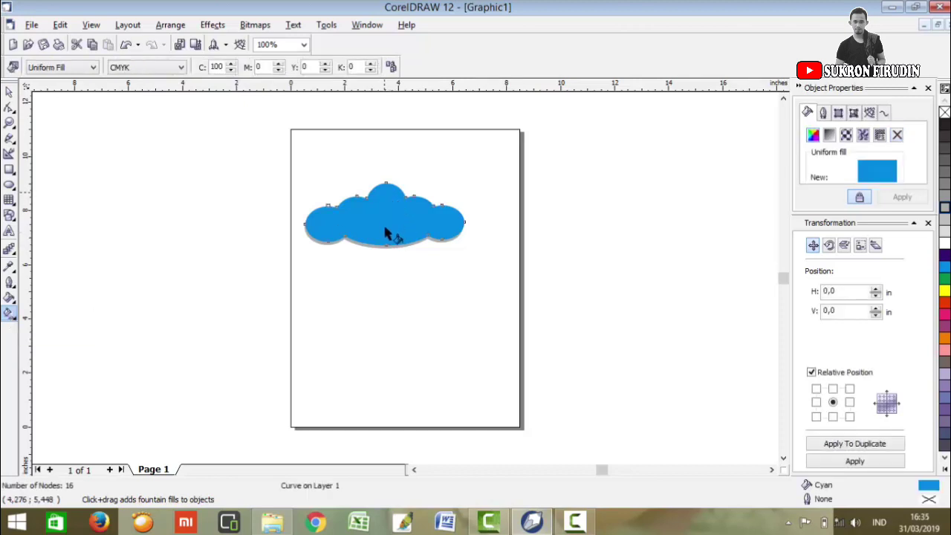
pyautogui.moveTo(384, 185); pyautogui.dragTo(386, 237)
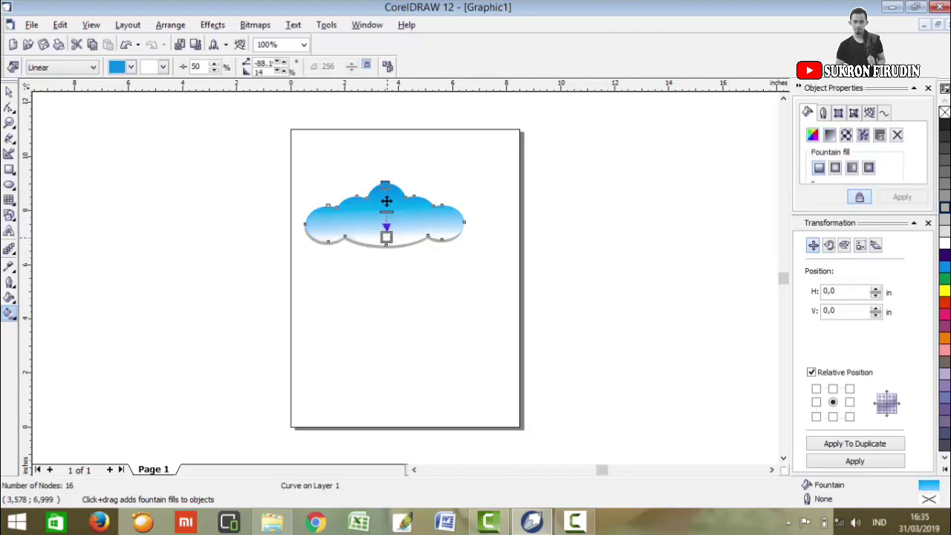
pyautogui.moveTo(386, 187); pyautogui.dragTo(385, 198)
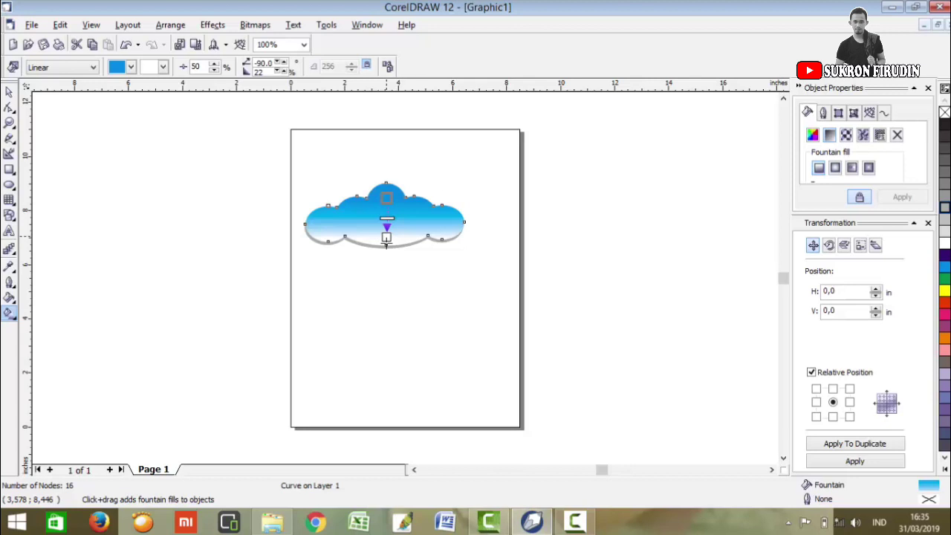
pyautogui.moveTo(387, 240); pyautogui.dragTo(384, 247)
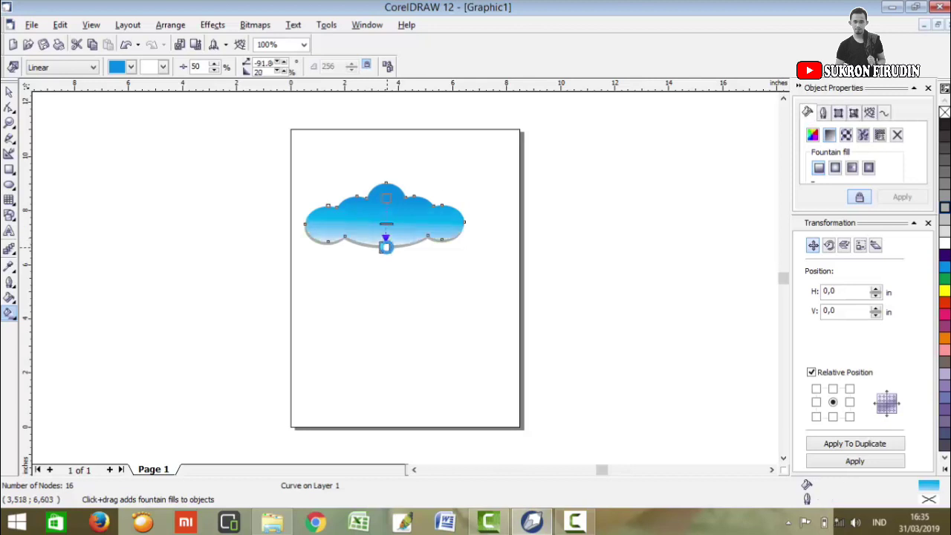
pyautogui.click(9, 91)
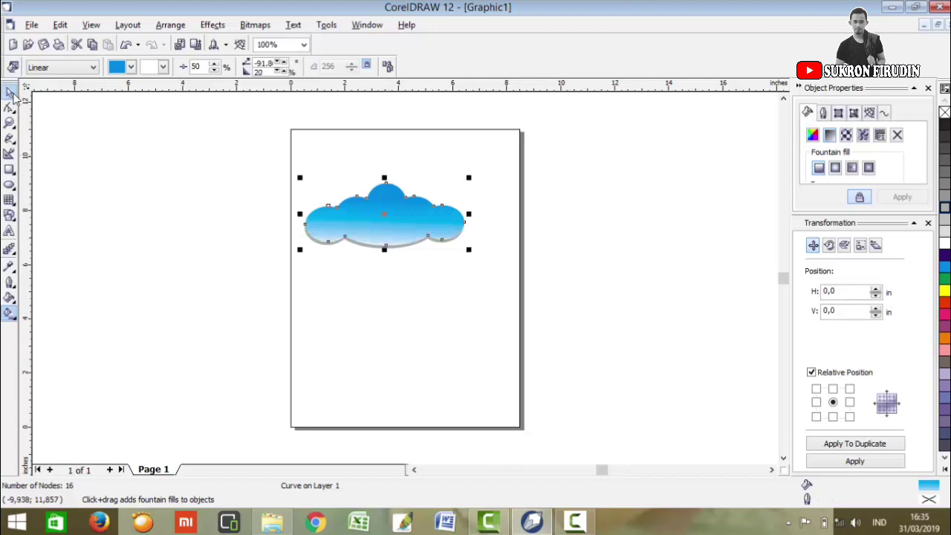
pyautogui.click(252, 235)
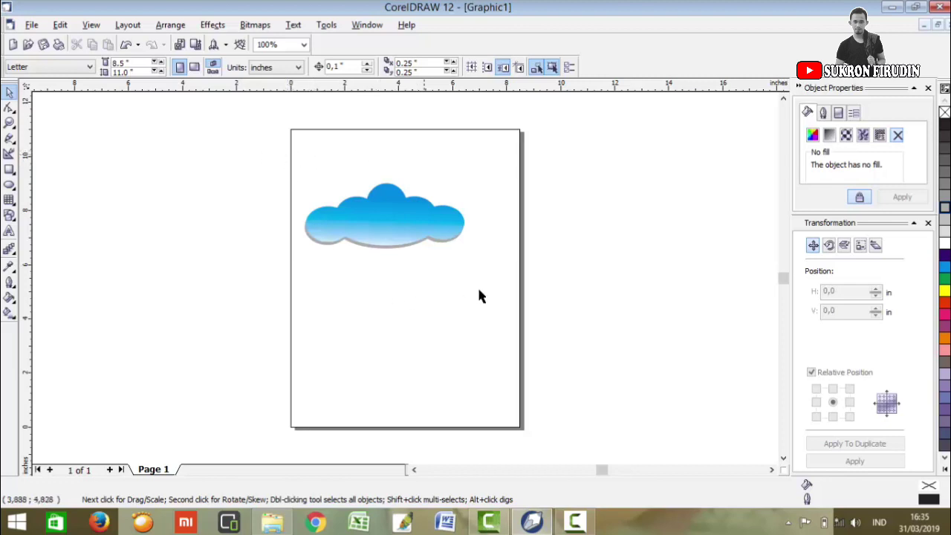
# Export the drawing to the Desktop as PNG 'awan biru' with Transparent Background enabled
pyautogui.click(33, 25)
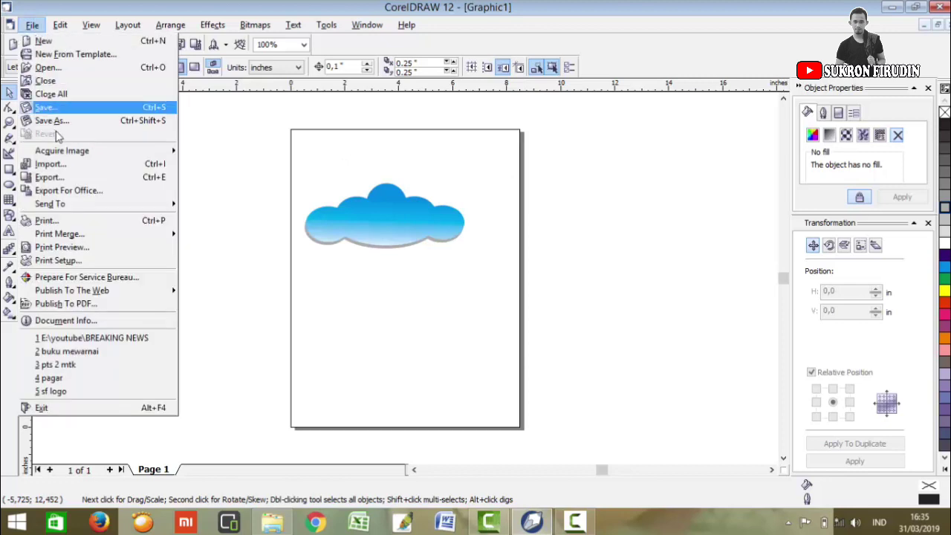
pyautogui.click(66, 180)
pyautogui.write('awan B')
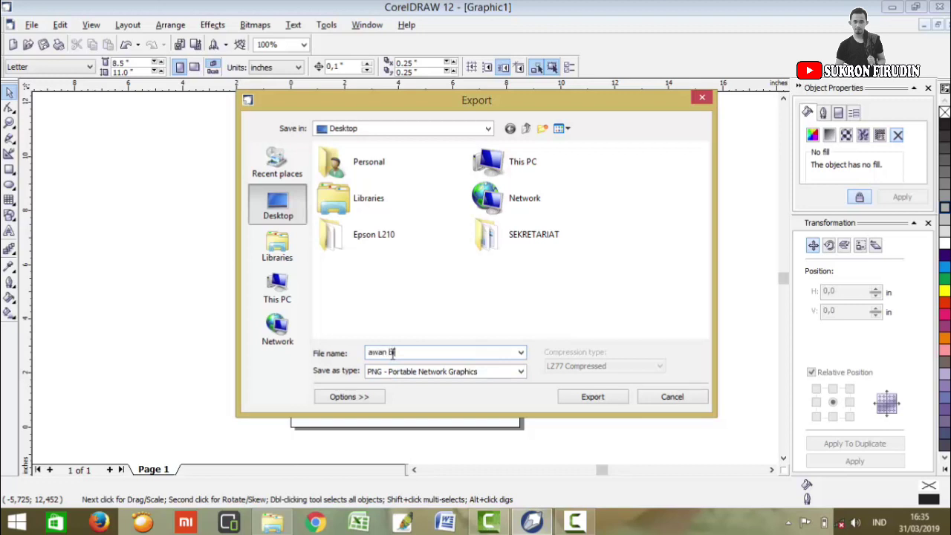
pyautogui.write('ru')
pyautogui.click(590, 401)
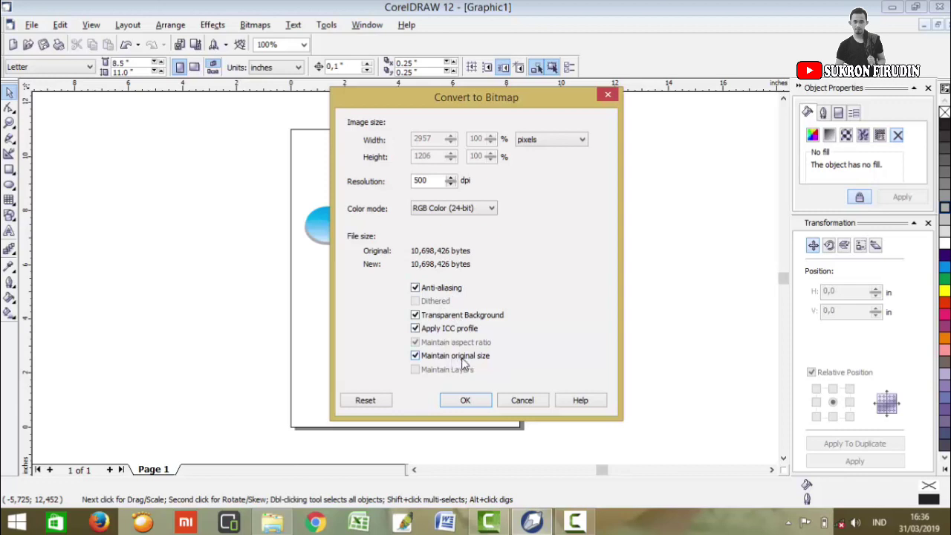
pyautogui.click(487, 401)
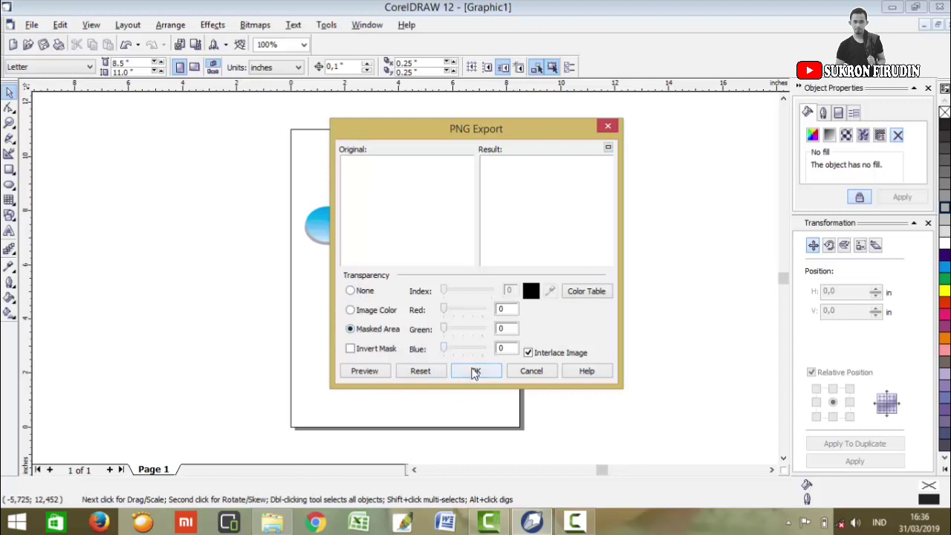
pyautogui.click(475, 372)
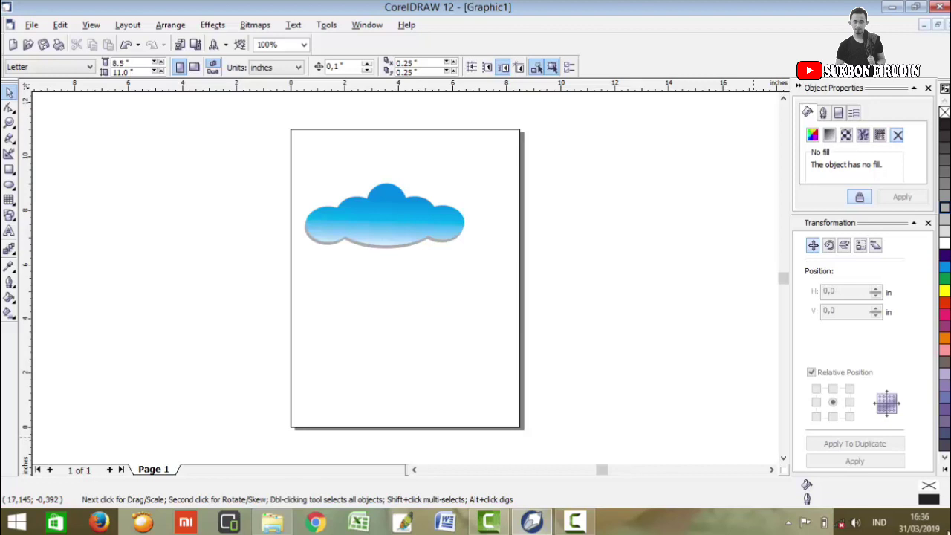
# Minimize CorelDRAW and open the awan biru PNG from the desktop in Windows Photo Viewer
pyautogui.click(948, 520)
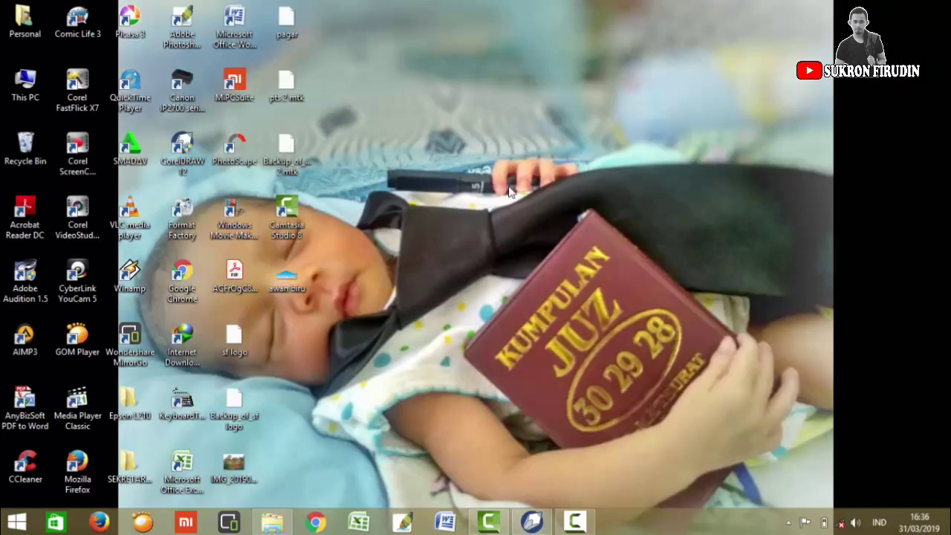
pyautogui.doubleClick(282, 287)
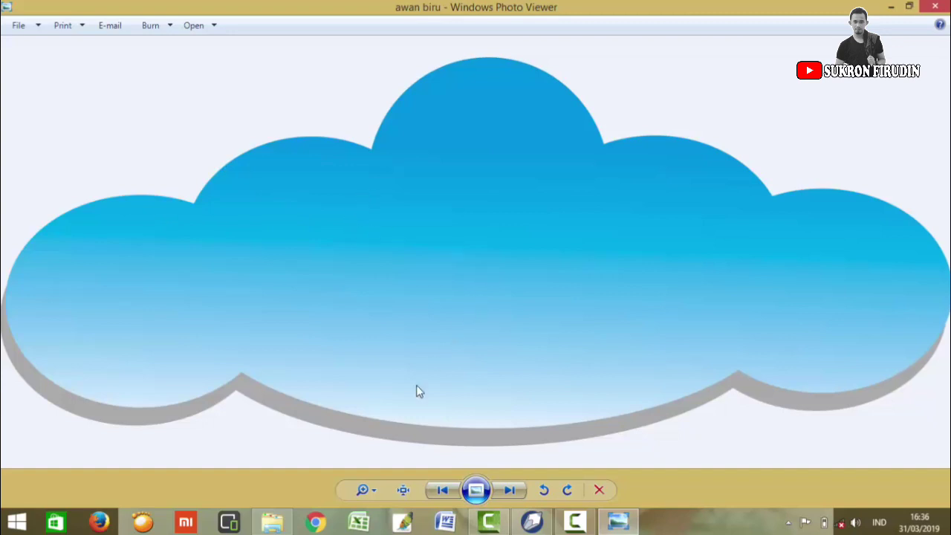
pyautogui.click(369, 490)
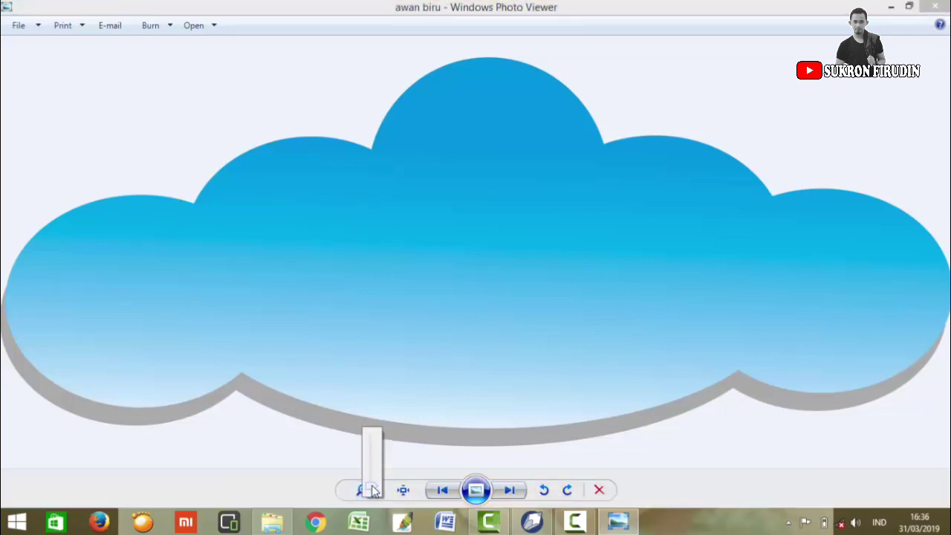
pyautogui.moveTo(371, 479); pyautogui.dragTo(375, 471)
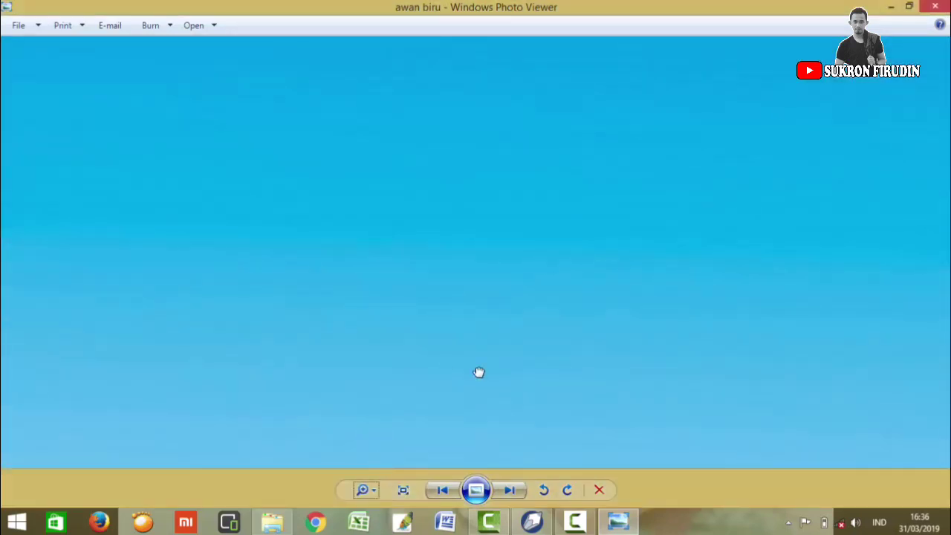
pyautogui.moveTo(478, 373); pyautogui.dragTo(394, 444)
pyautogui.click(370, 492)
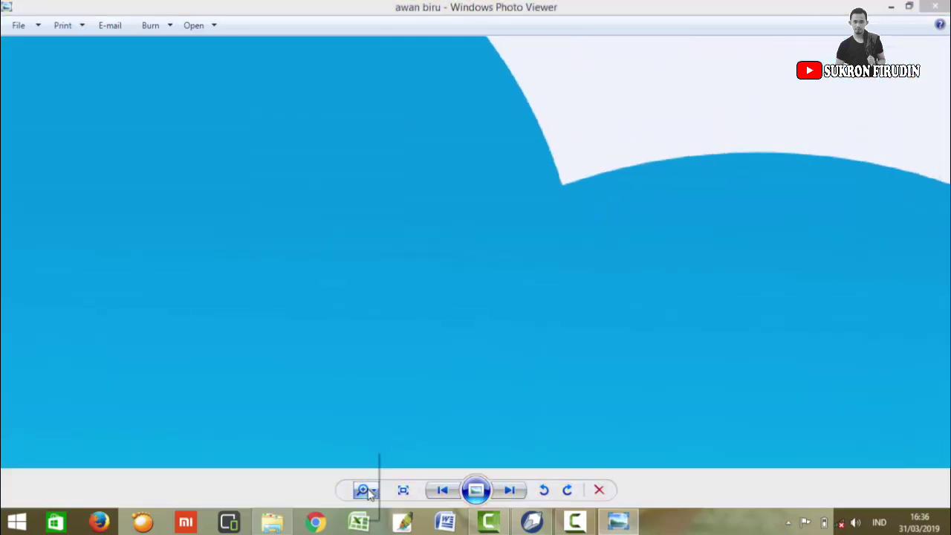
pyautogui.moveTo(367, 490); pyautogui.dragTo(369, 503)
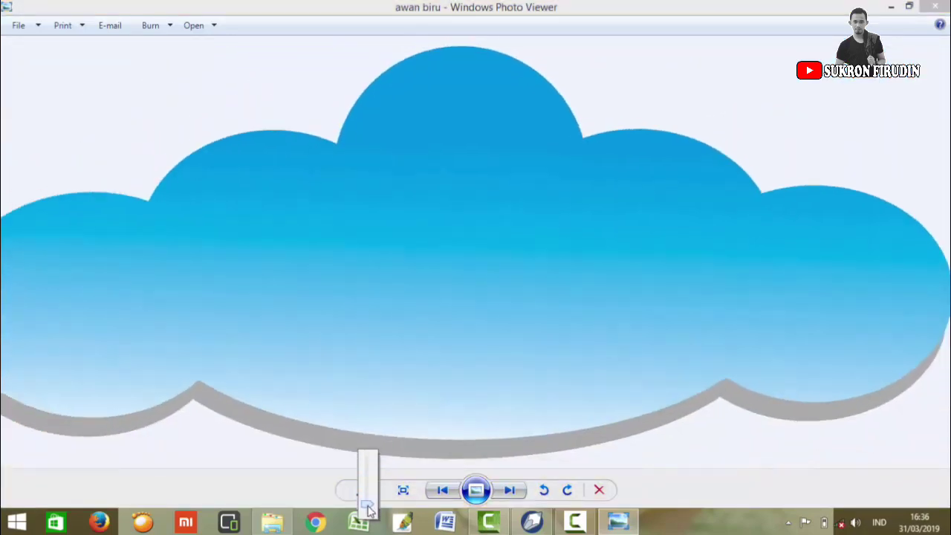
pyautogui.click(663, 232)
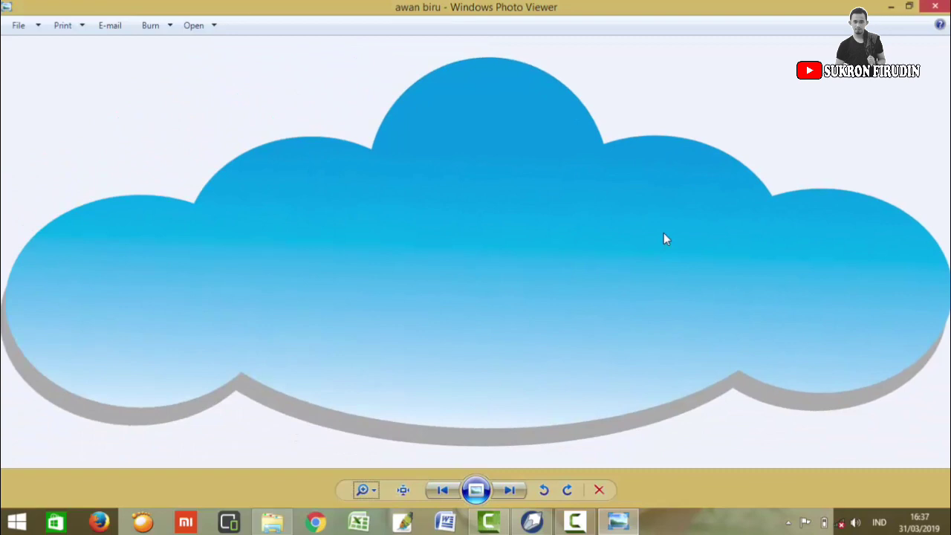